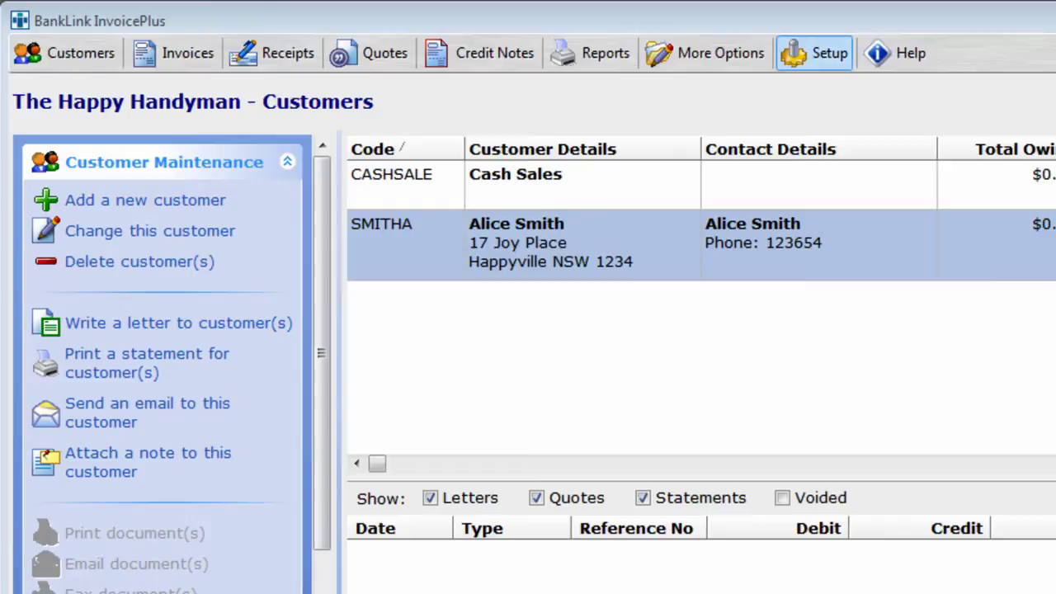
Open The Happy Handyman's item list and examine the LABOUR and PARTS items.
{"action": "left_click", "coordinate": [815, 52]}
{"action": "left_click", "coordinate": [825, 165]}
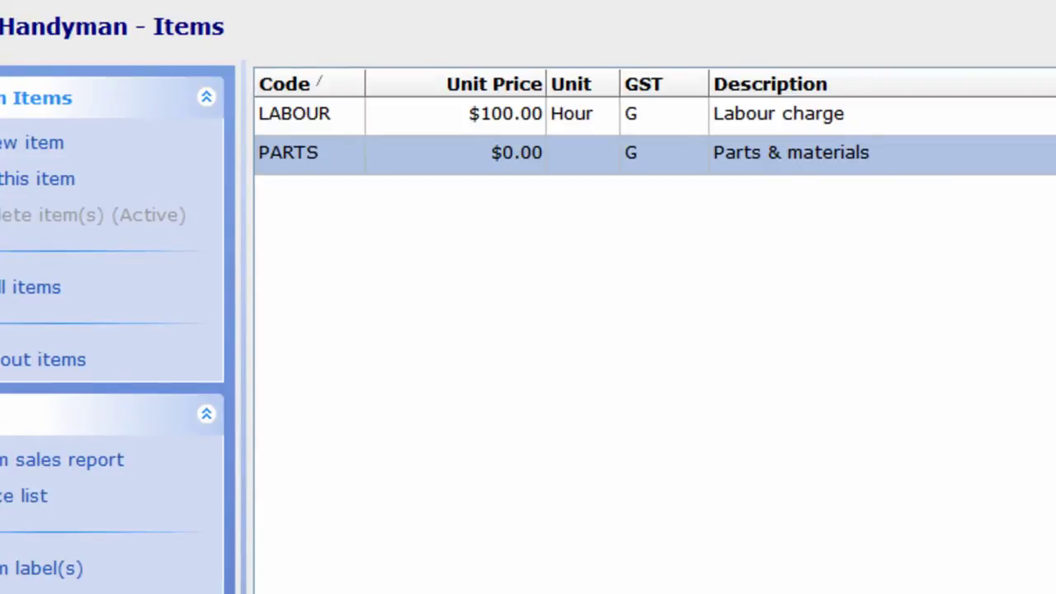
{"action": "left_click", "coordinate": [295, 113]}
{"action": "left_click", "coordinate": [288, 153]}
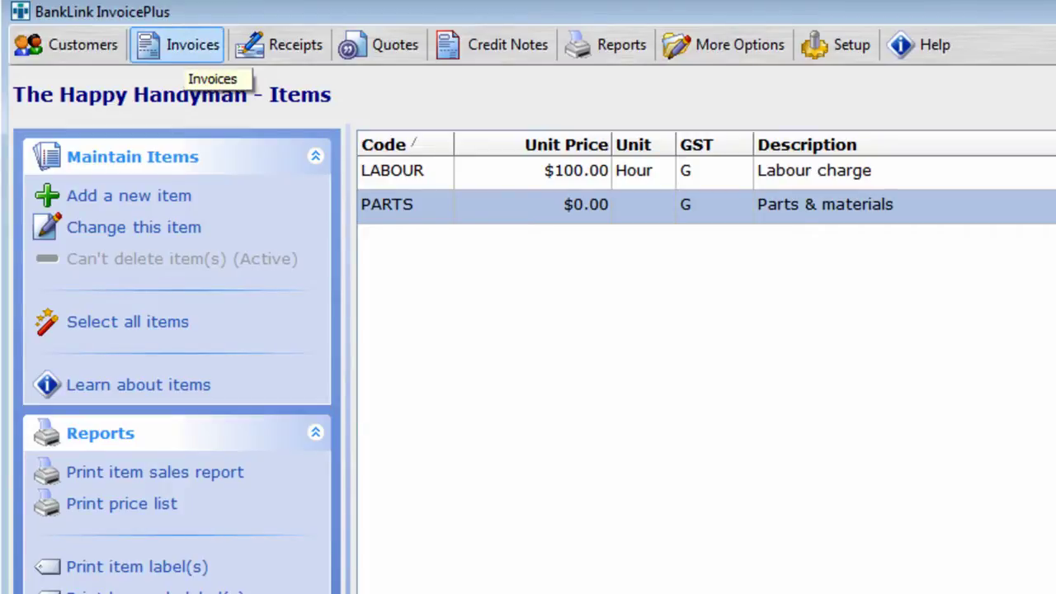
Start a new invoice for the CASHSALE customer.
{"action": "left_click", "coordinate": [186, 45]}
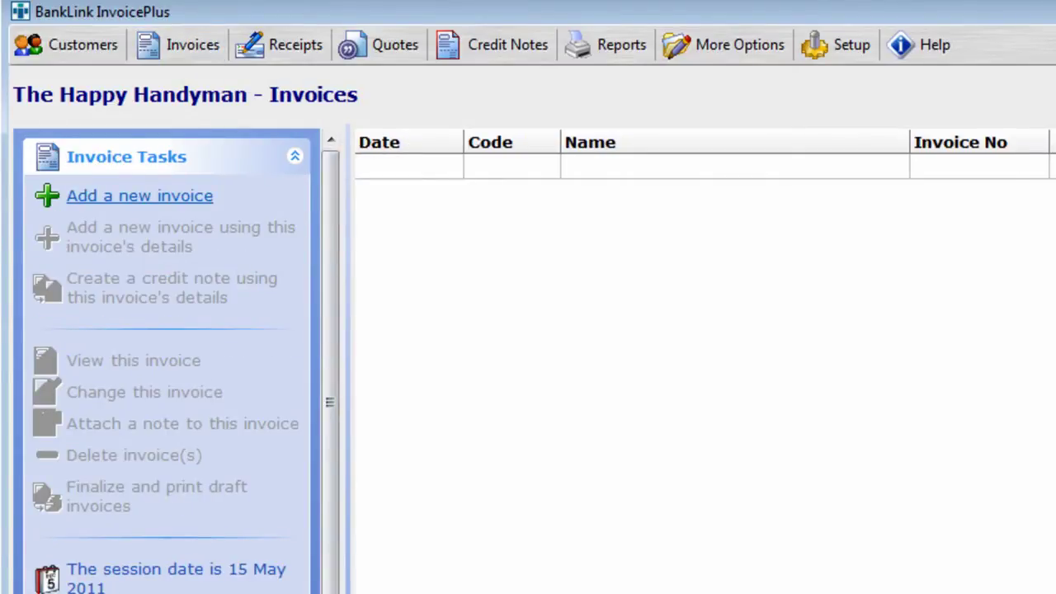
{"action": "left_click", "coordinate": [140, 196]}
{"action": "key", "text": "alt+Down"}
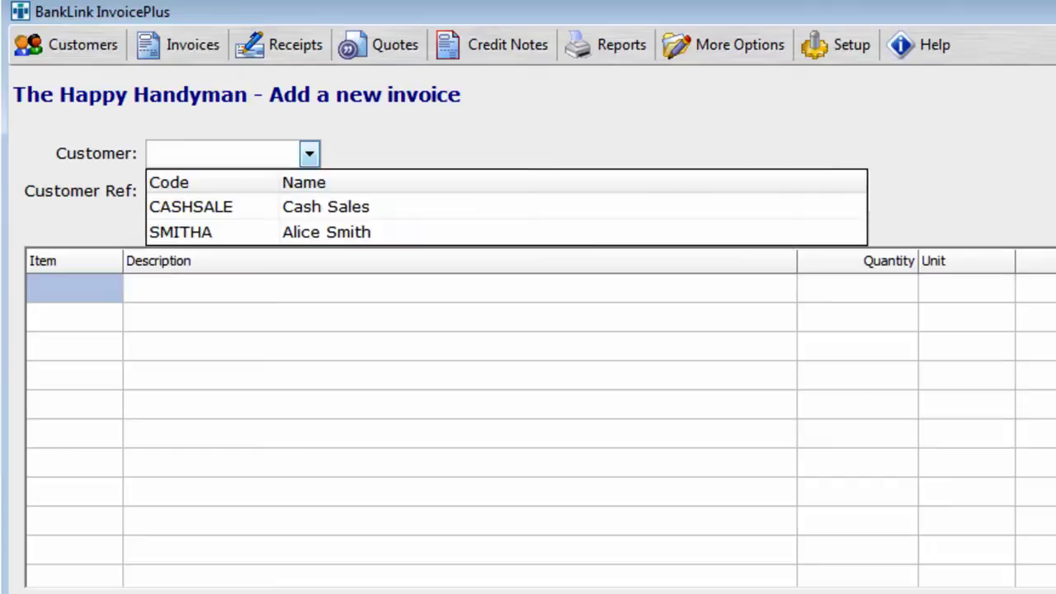
{"action": "key", "text": "Down"}
{"action": "key", "text": "Return"}
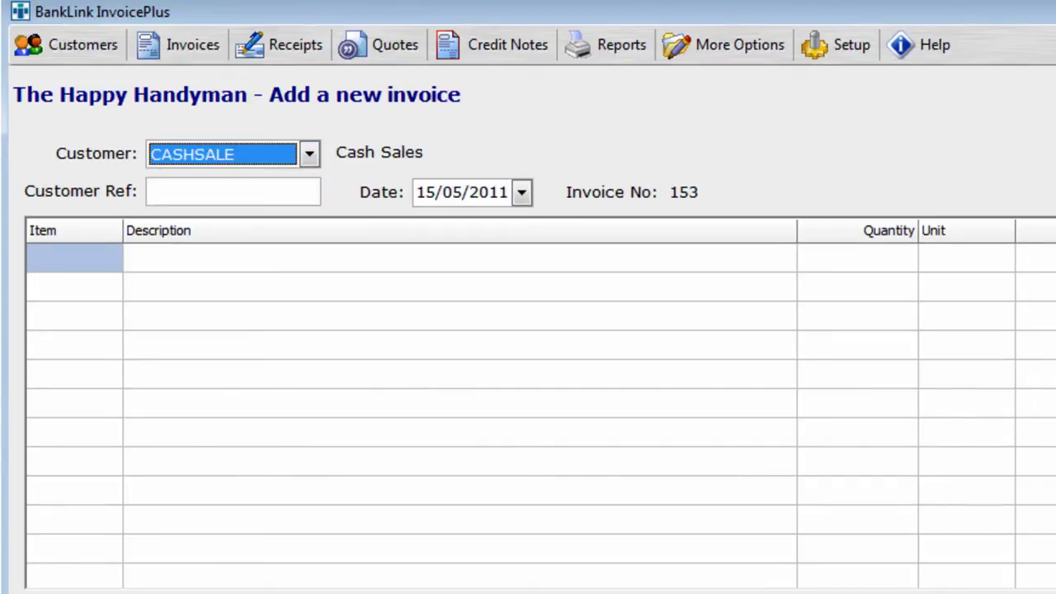
Add a LABOUR line to the invoice with a quantity of 1.5.
{"action": "key", "text": "Tab"}
{"action": "key", "text": "alt+Down"}
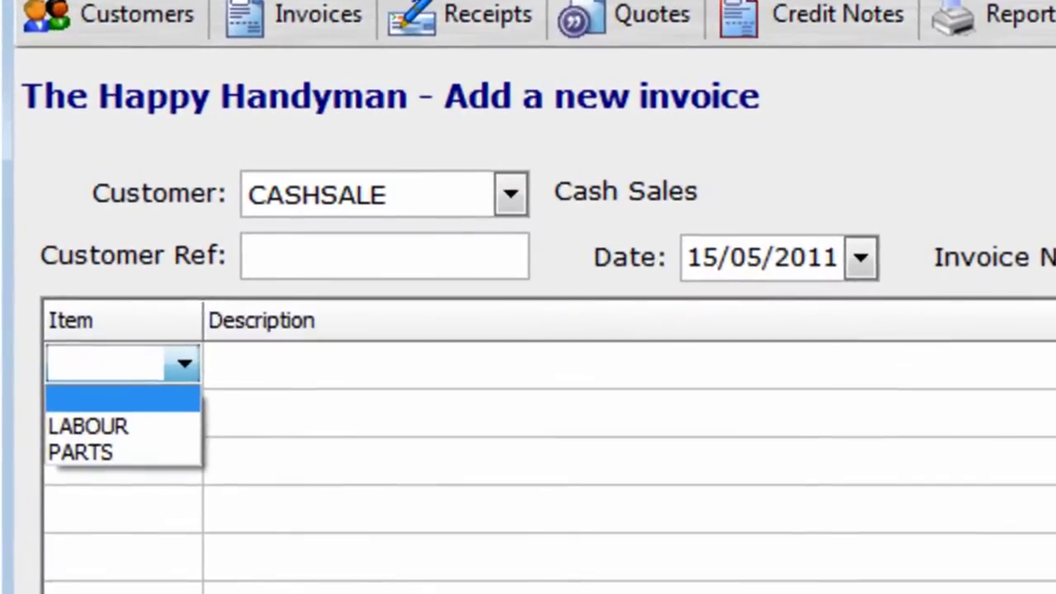
{"action": "key", "text": "Down"}
{"action": "key", "text": "Return"}
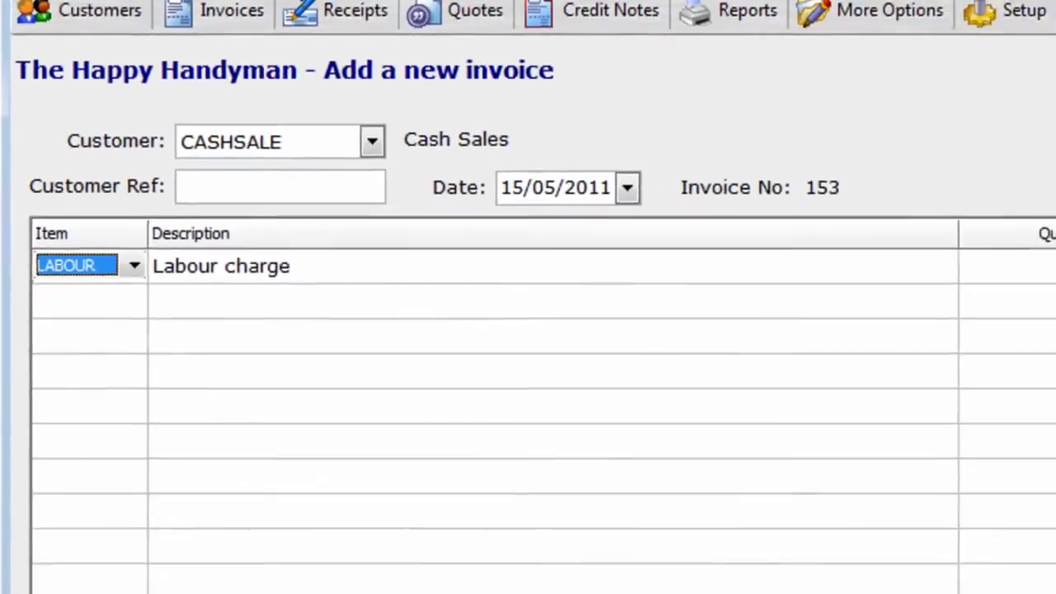
{"action": "key", "text": "Tab"}
{"action": "type", "text": "1.5"}
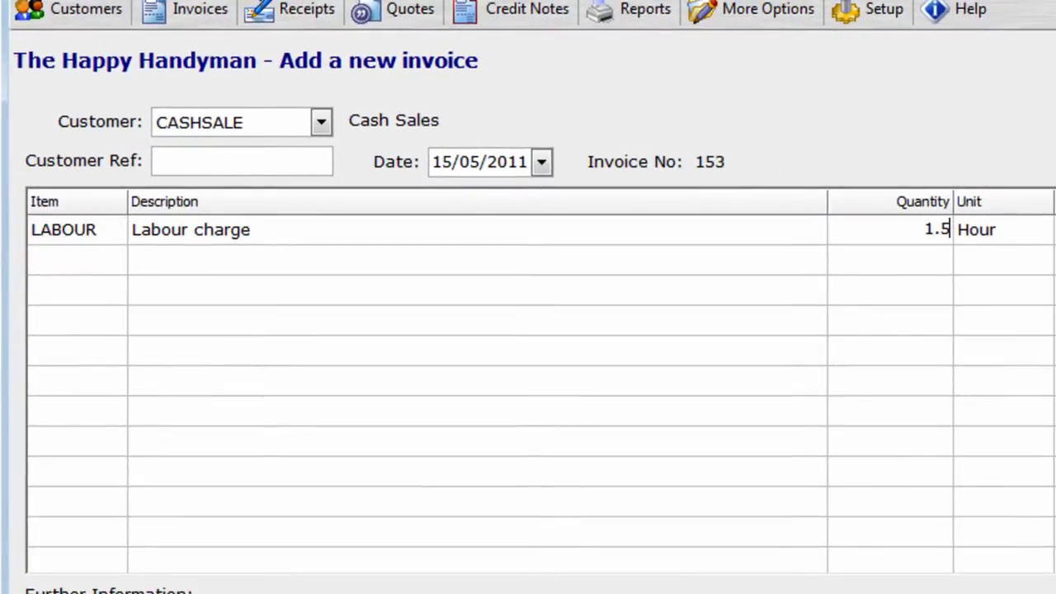
{"action": "key", "text": "Return"}
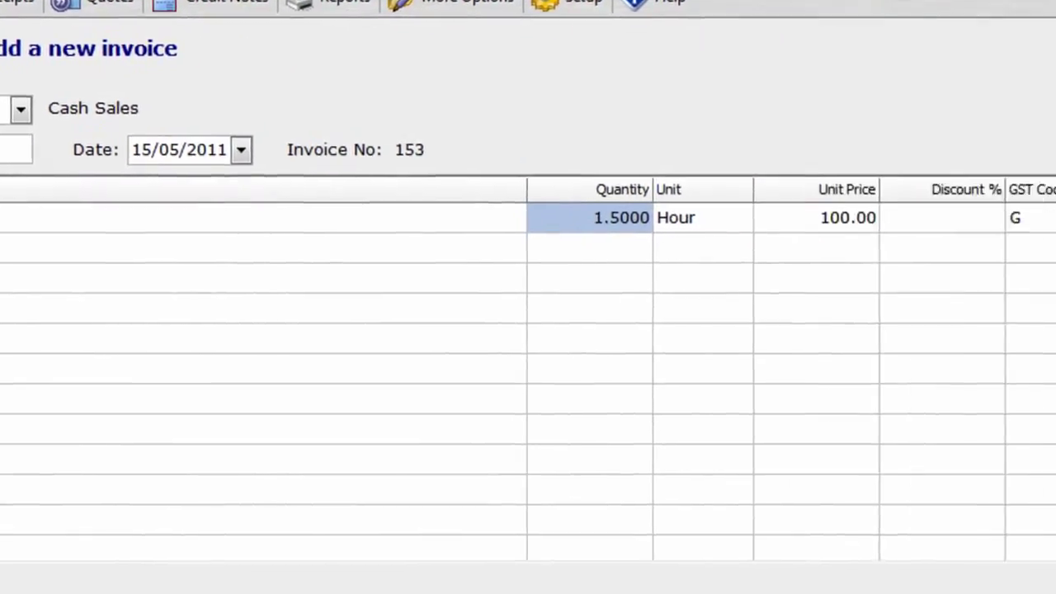
Add a PARTS line to the invoice with a quantity of 1 and a unit price of 17.50.
{"action": "key", "text": "Return"}
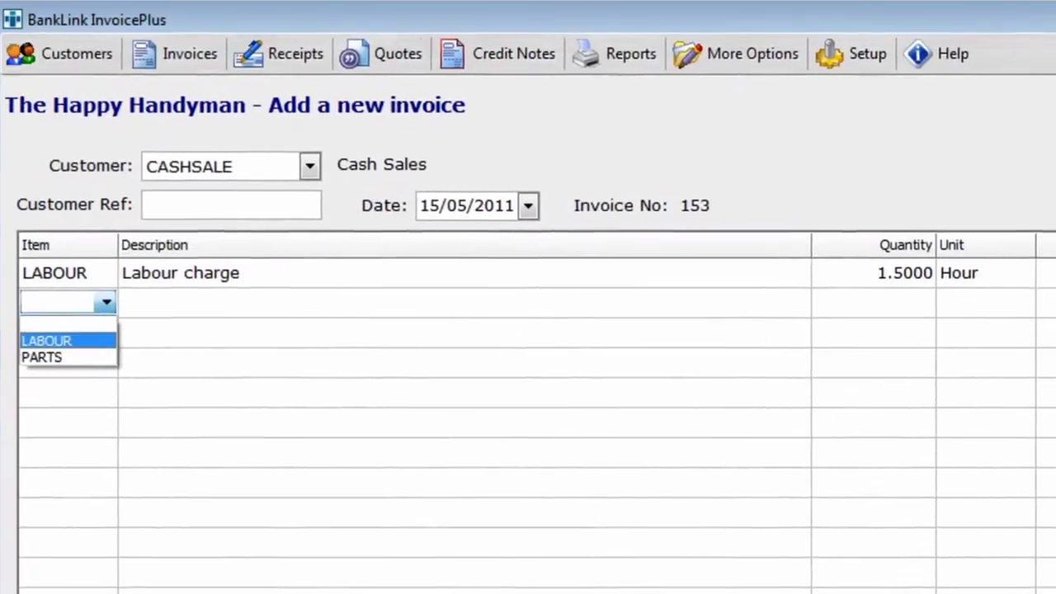
{"action": "key", "text": "Down"}
{"action": "key", "text": "Return"}
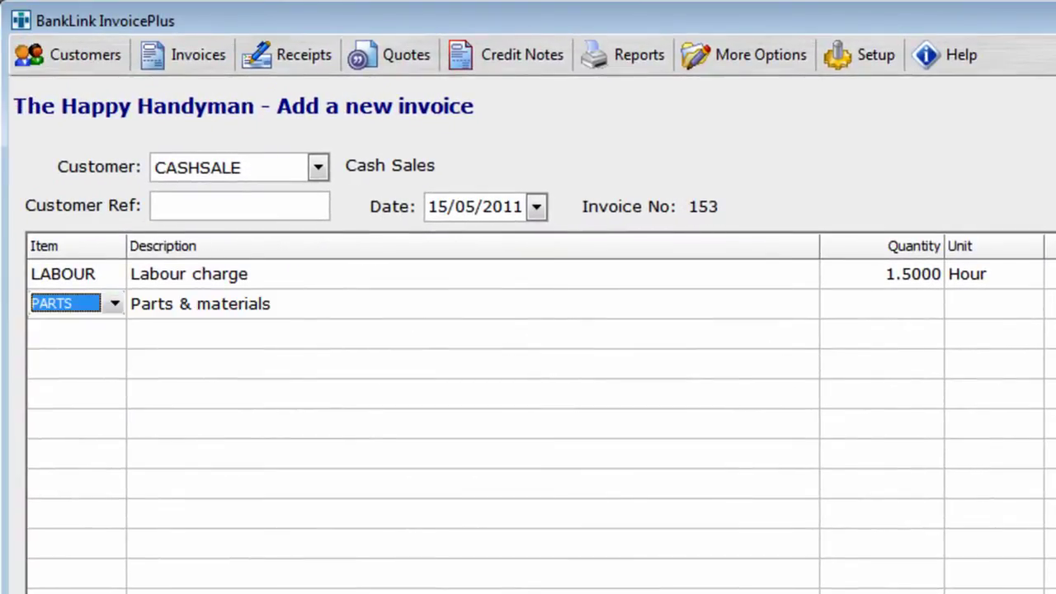
{"action": "key", "text": "Tab"}
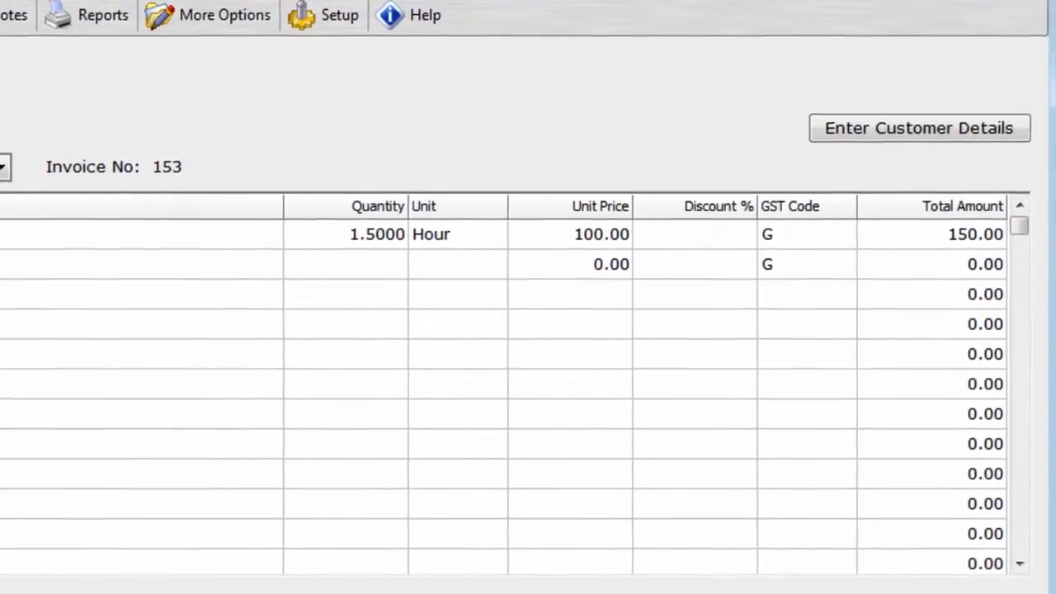
{"action": "key", "text": "Tab"}
{"action": "type", "text": "1"}
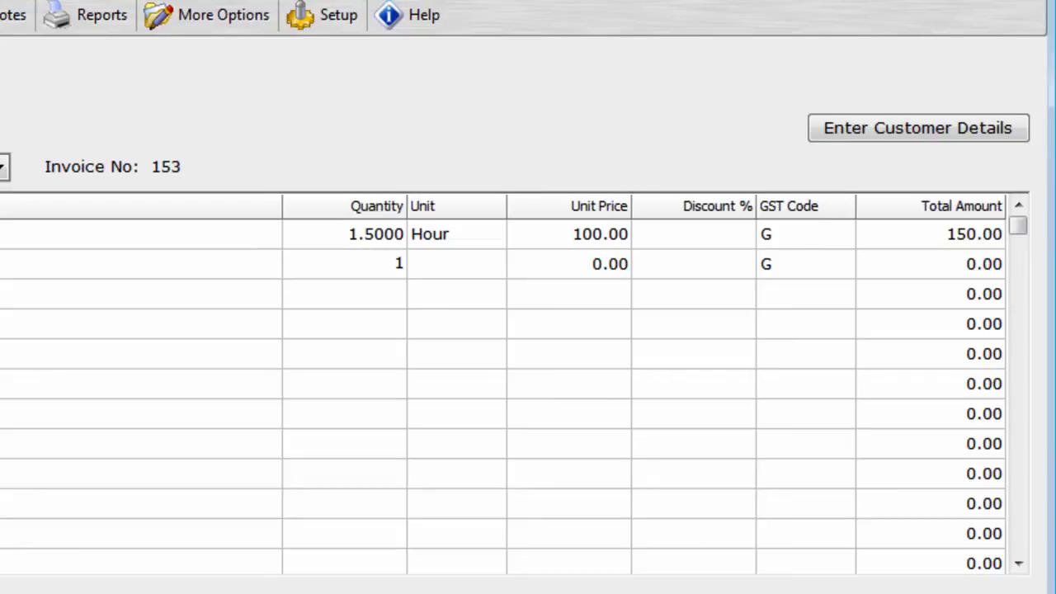
{"action": "key", "text": "Return"}
{"action": "left_click", "coordinate": [569, 263]}
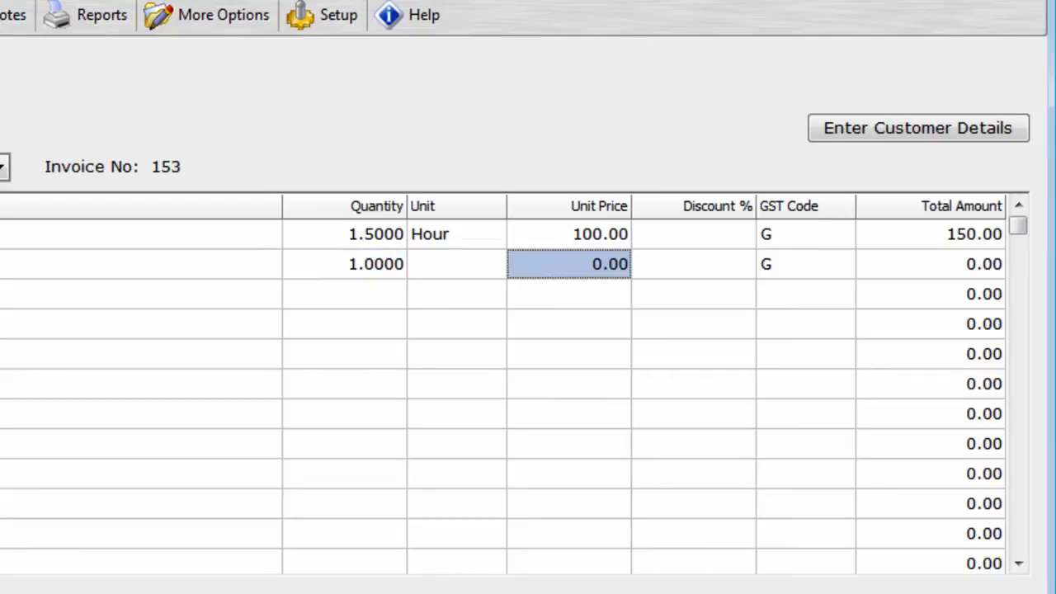
{"action": "type", "text": "17.50"}
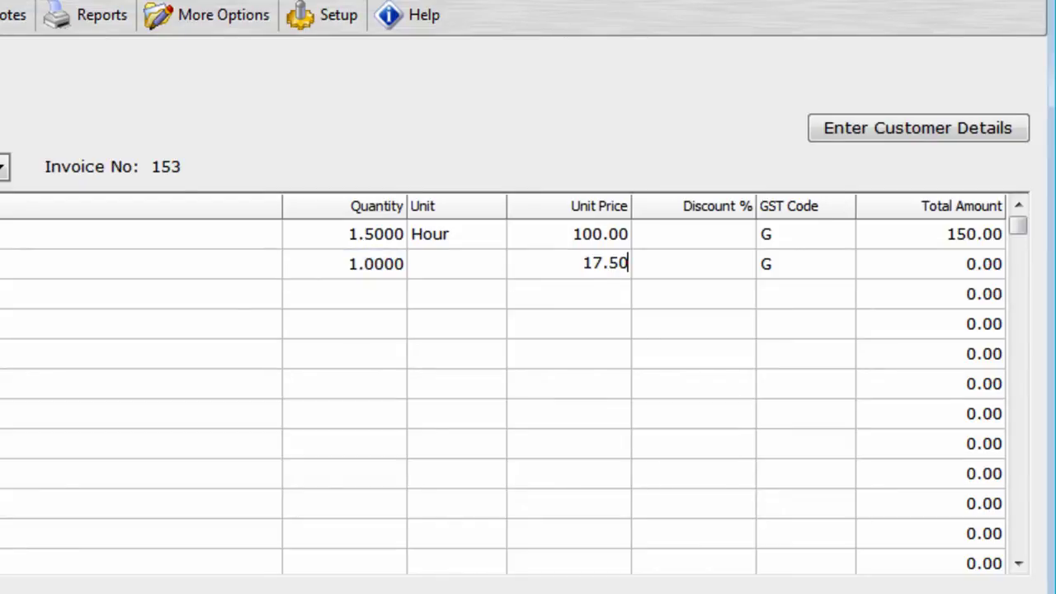
{"action": "key", "text": "Return"}
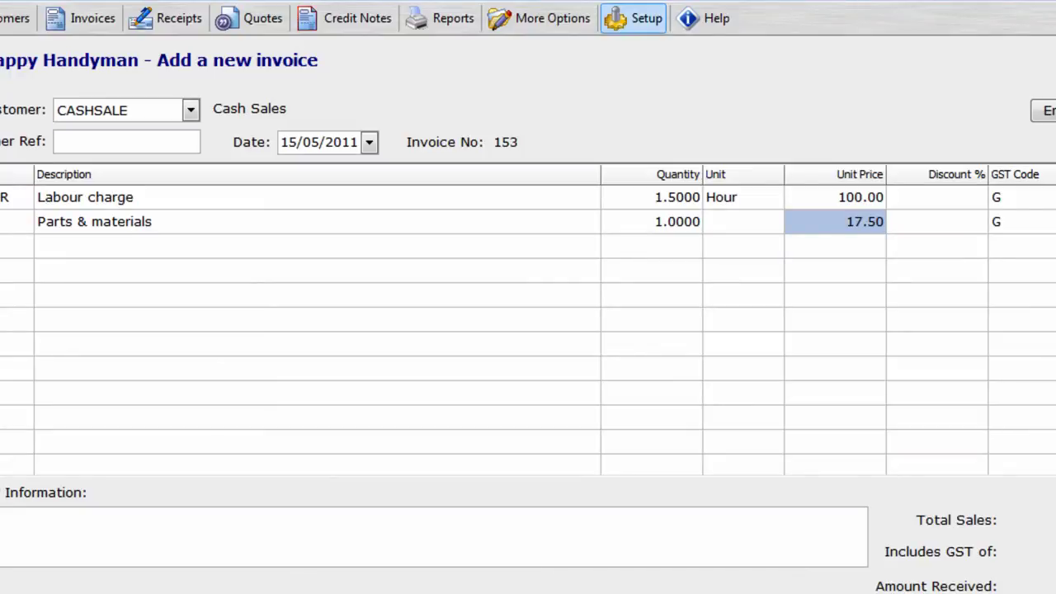
Switch to the Mike's Mechanics company, leaving The Happy Handyman without saving the unfinished invoice.
{"action": "left_click", "coordinate": [635, 18]}
{"action": "mouse_move", "coordinate": [687, 48]}
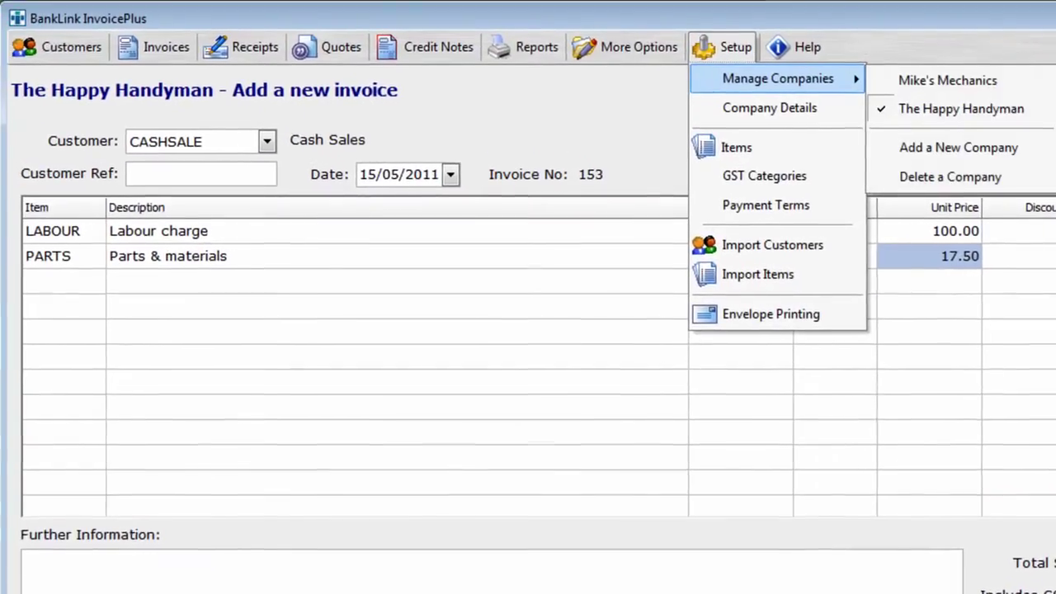
{"action": "left_click", "coordinate": [851, 49]}
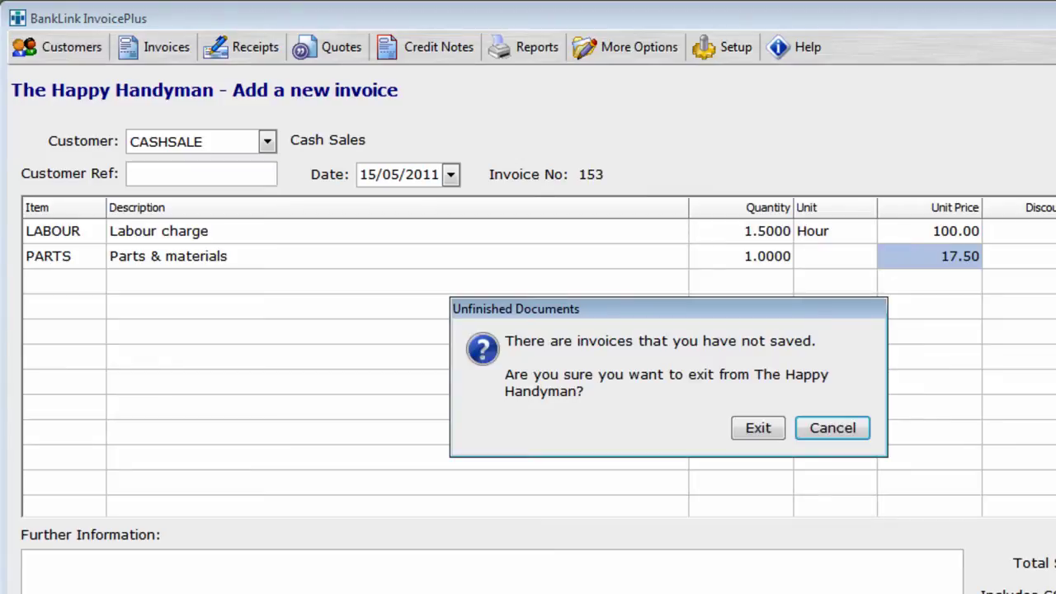
{"action": "key", "text": "alt+e"}
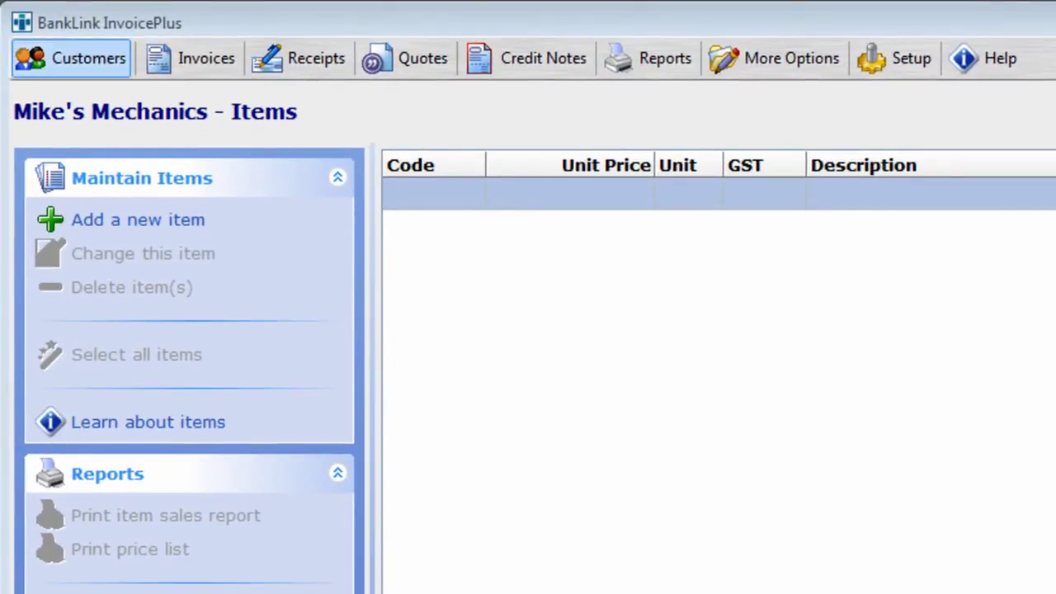
View the Mike's Mechanics customer list and return to its item list.
{"action": "left_click", "coordinate": [71, 57]}
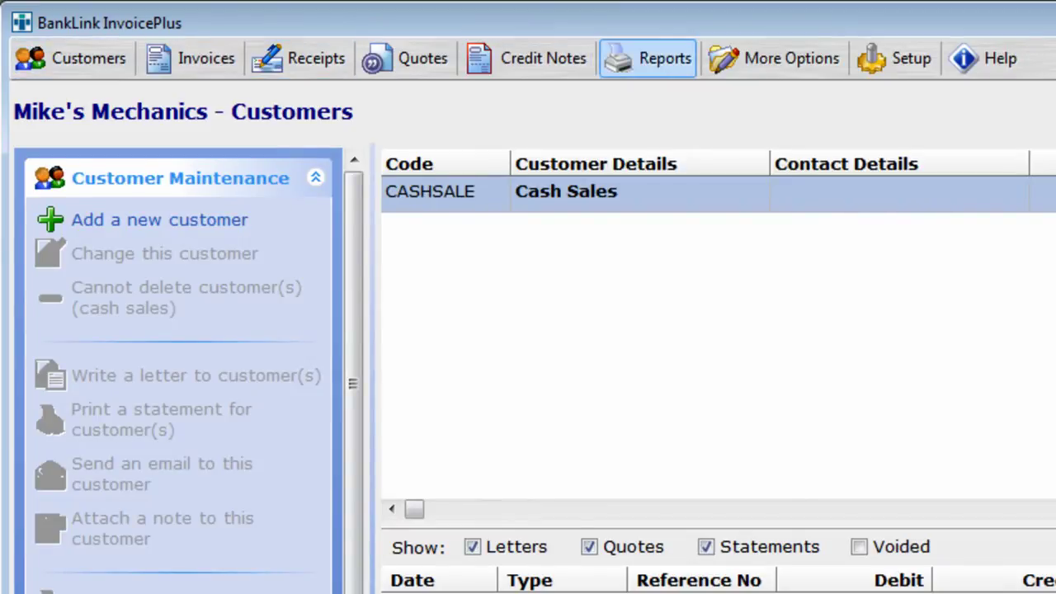
{"action": "left_click", "coordinate": [900, 57]}
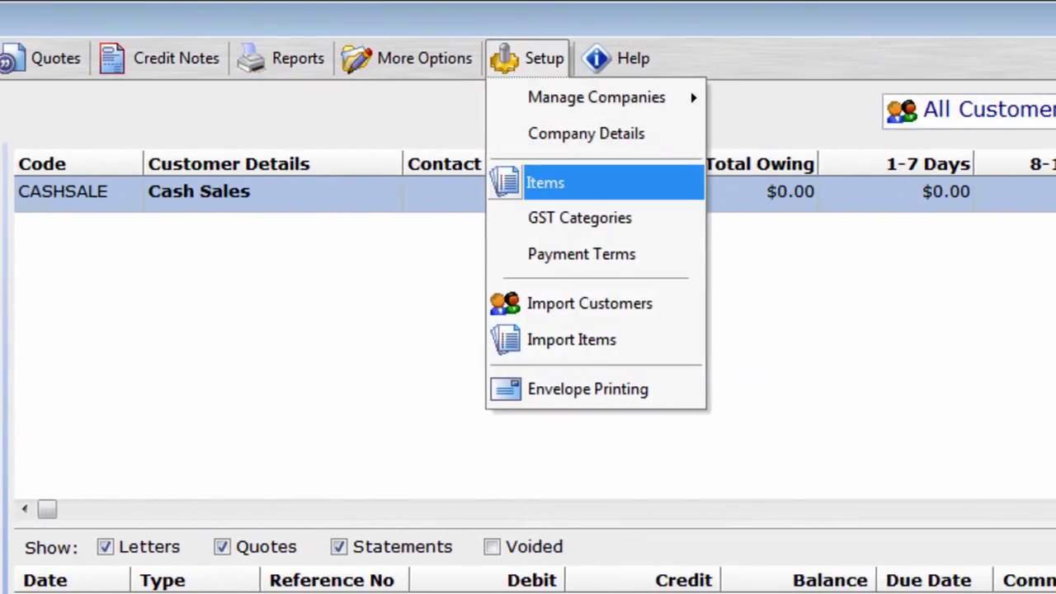
{"action": "left_click", "coordinate": [577, 183]}
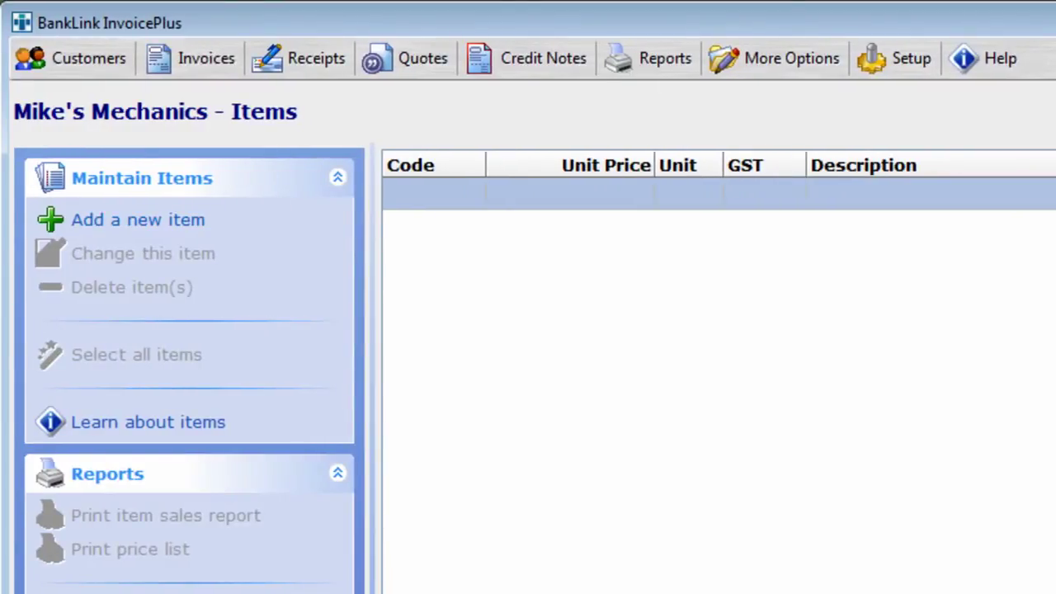
Start a new item with the code SERVICE and the description "Full car service - May Special".
{"action": "left_click", "coordinate": [138, 220]}
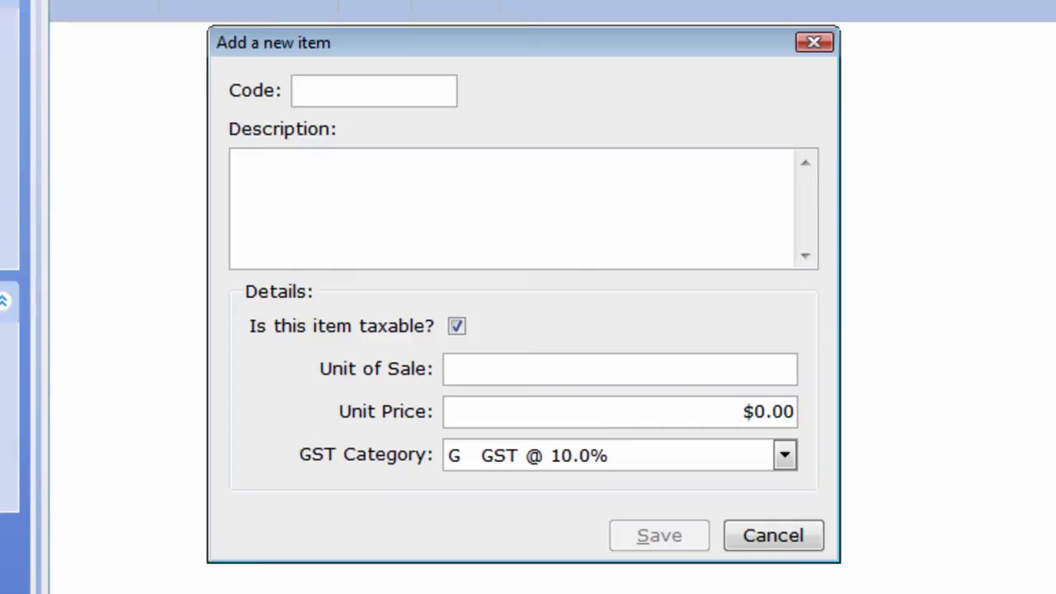
{"action": "type", "text": "SERVICE"}
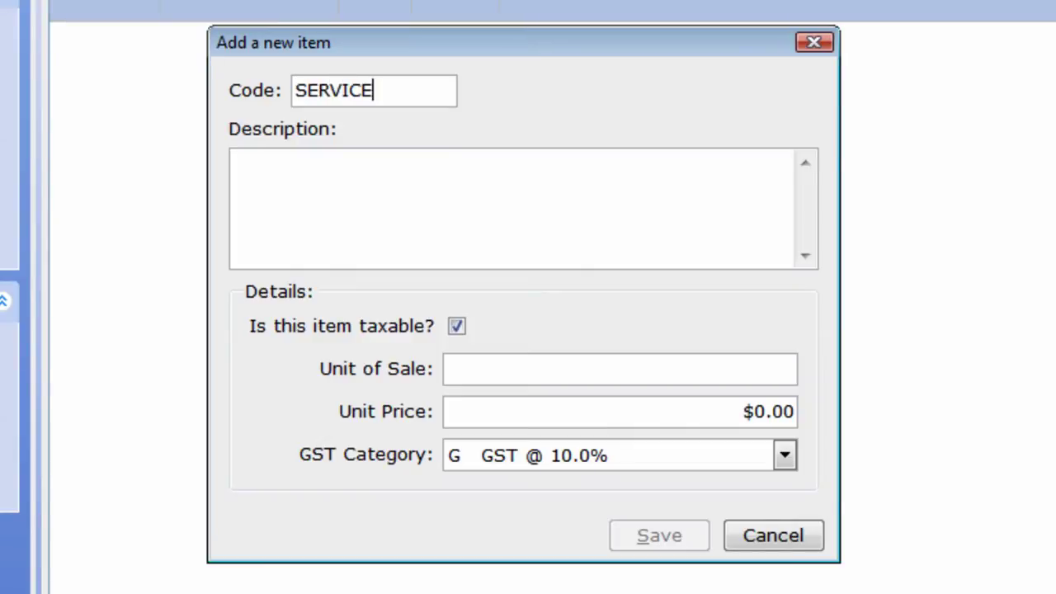
{"action": "left_click", "coordinate": [234, 163]}
{"action": "type", "text": "Car"}
{"action": "key", "text": "BackSpace"}
{"action": "key", "text": "BackSpace"}
{"action": "key", "text": "BackSpace"}
{"action": "key", "text": "BackSpace"}
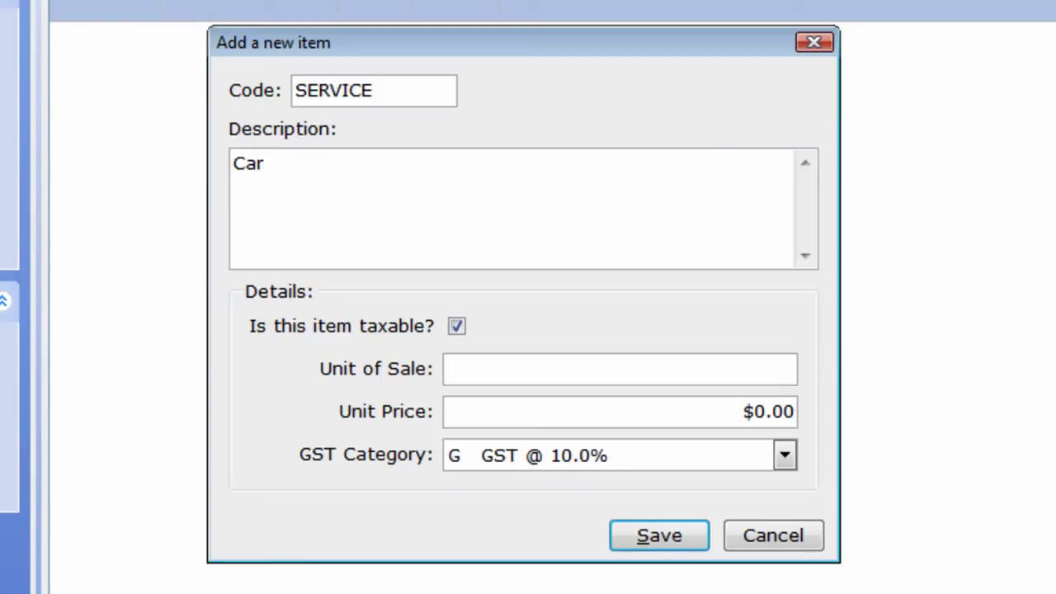
{"action": "type", "text": "Full car service"}
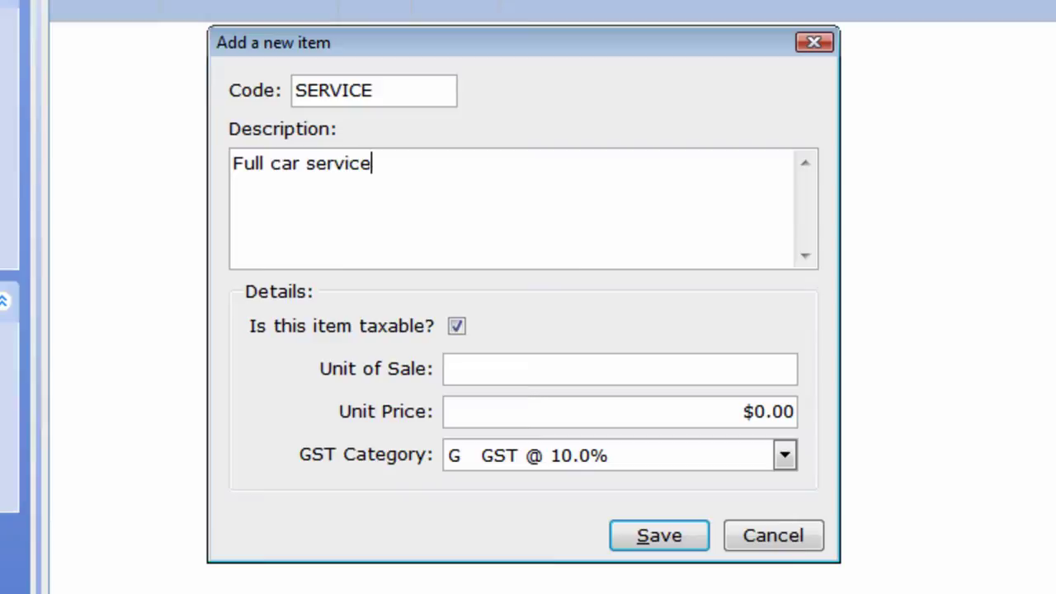
{"action": "type", "text": " - May Special"}
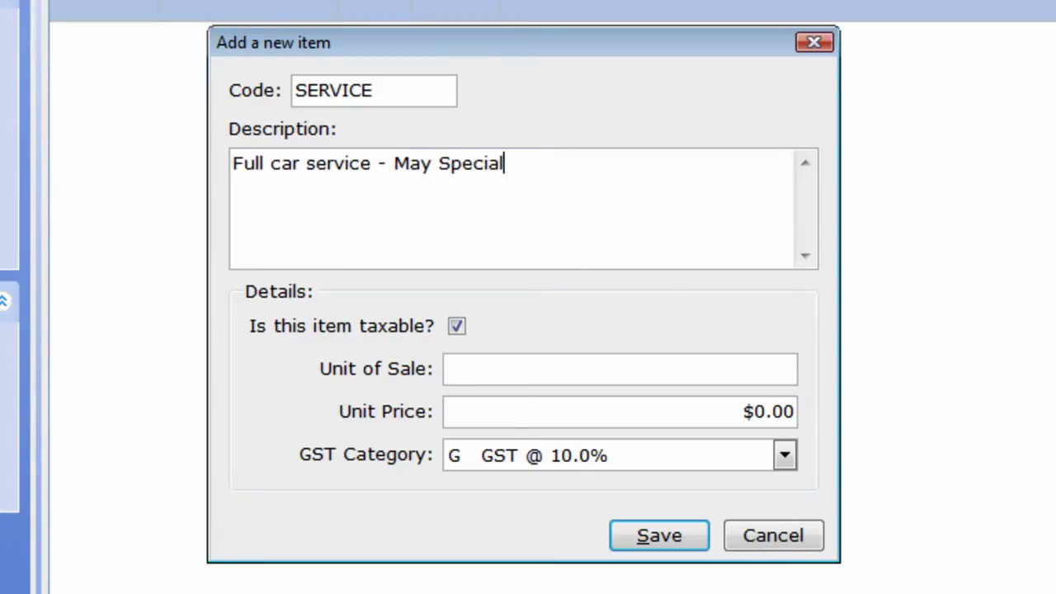
Turn the new item's taxable setting off and back on.
{"action": "key", "text": "Tab"}
{"action": "key", "text": "space"}
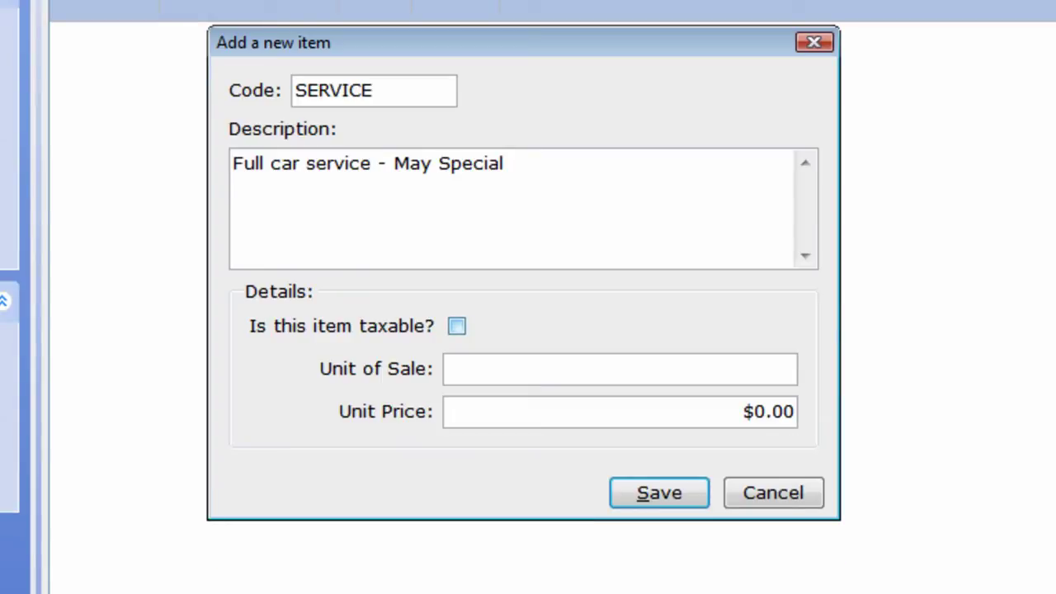
{"action": "key", "text": "space"}
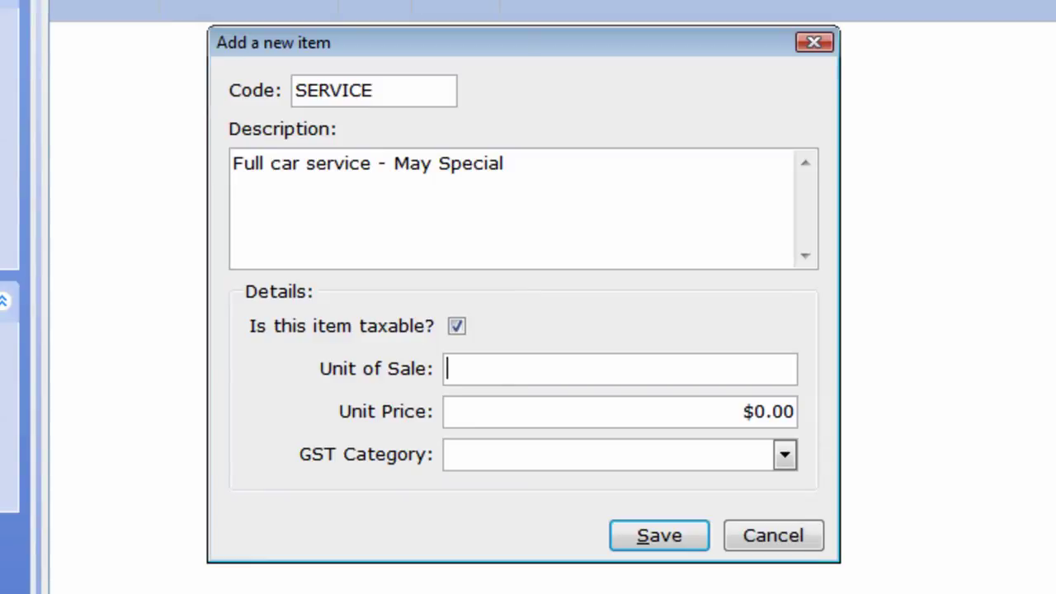
Set the item's unit price to $200.00 and GST category to "G GST @ 10.0%", and save the item.
{"action": "key", "text": "Tab"}
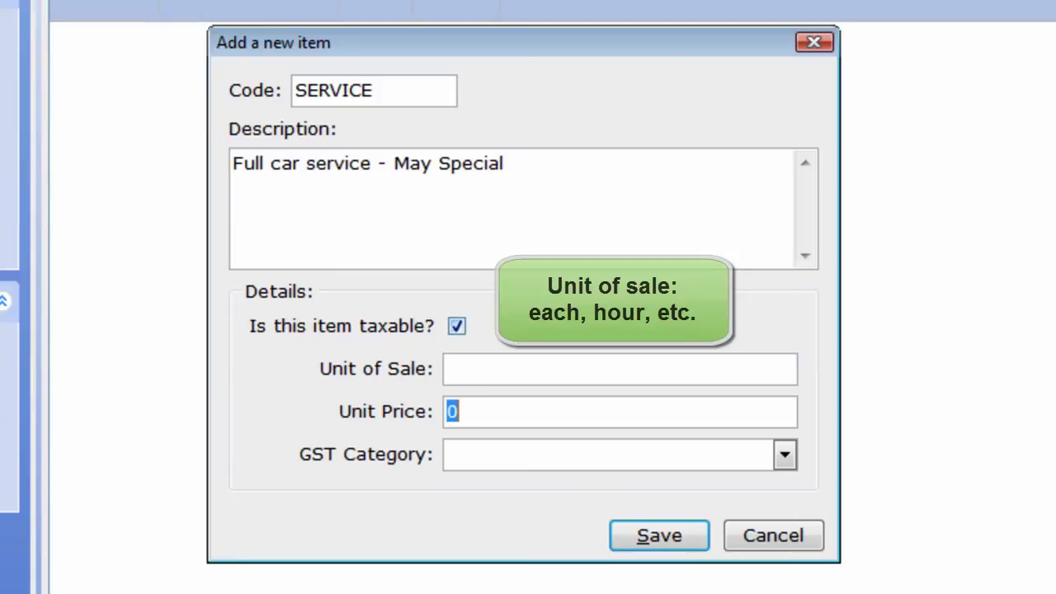
{"action": "type", "text": "200"}
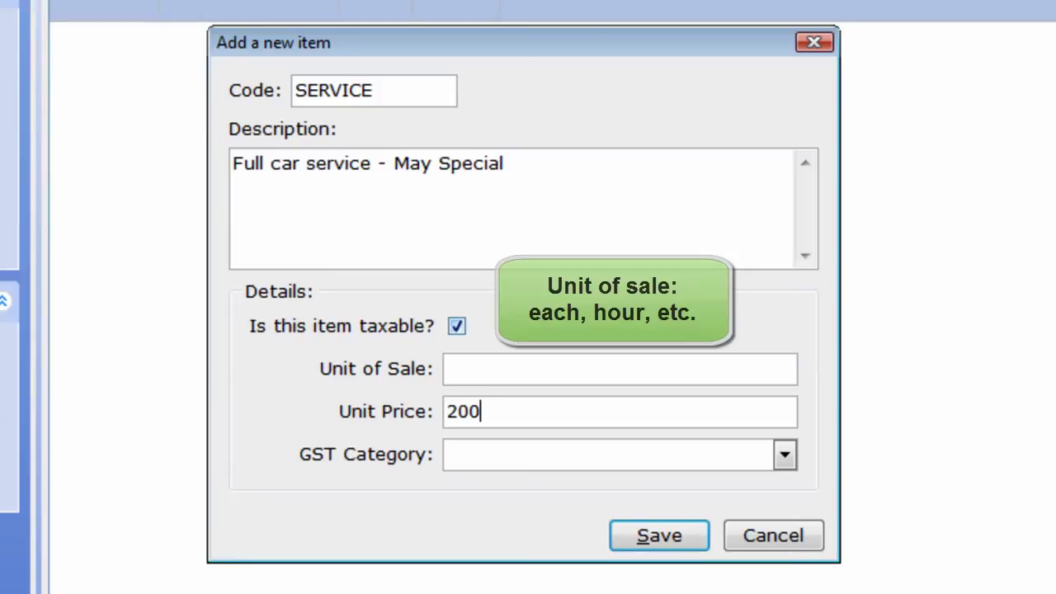
{"action": "key", "text": "Tab"}
{"action": "key", "text": "alt+Down"}
{"action": "key", "text": "Down"}
{"action": "key", "text": "Down"}
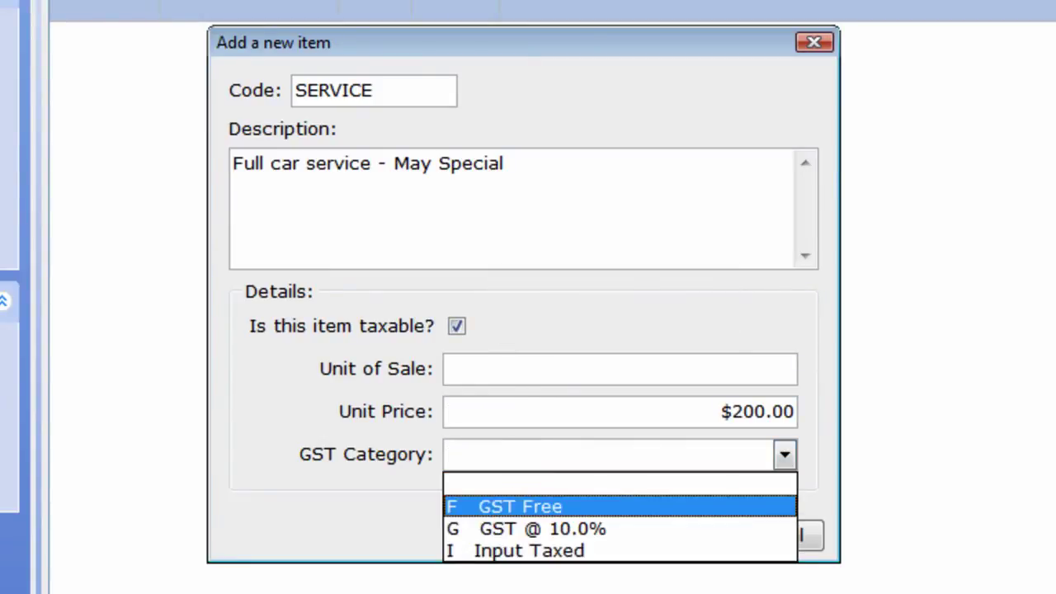
{"action": "key", "text": "Return"}
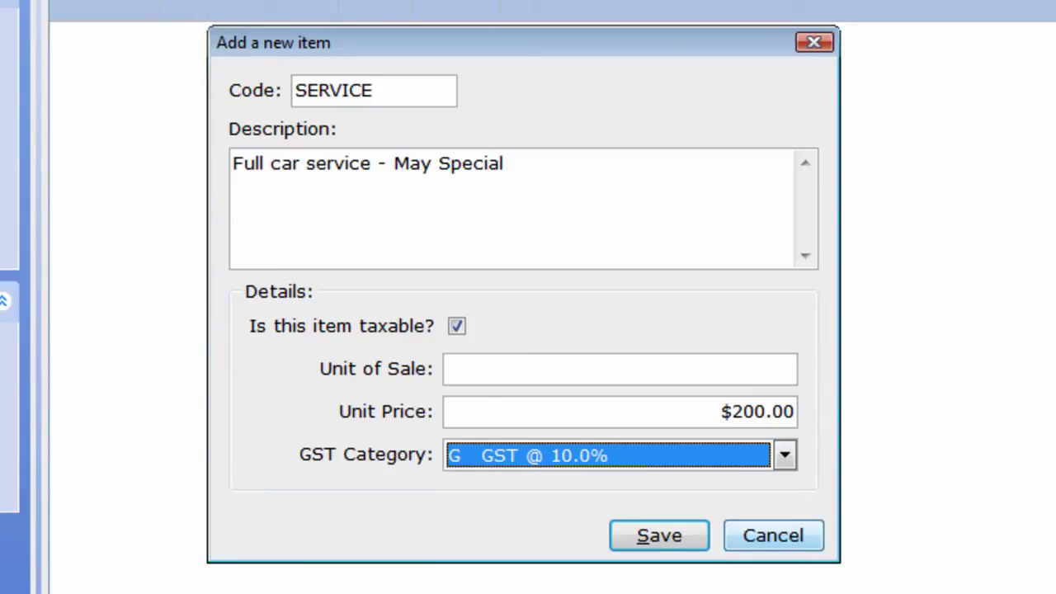
{"action": "key", "text": "Return"}
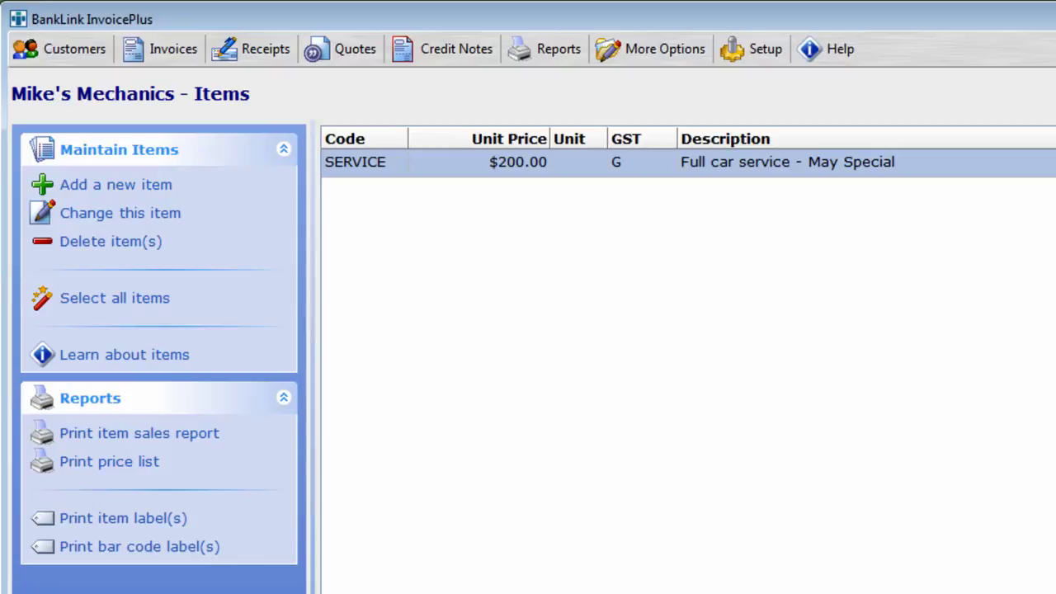
Start a new invoice for Mike's Mechanics and set its customer to CASHSALE.
{"action": "left_click", "coordinate": [162, 49]}
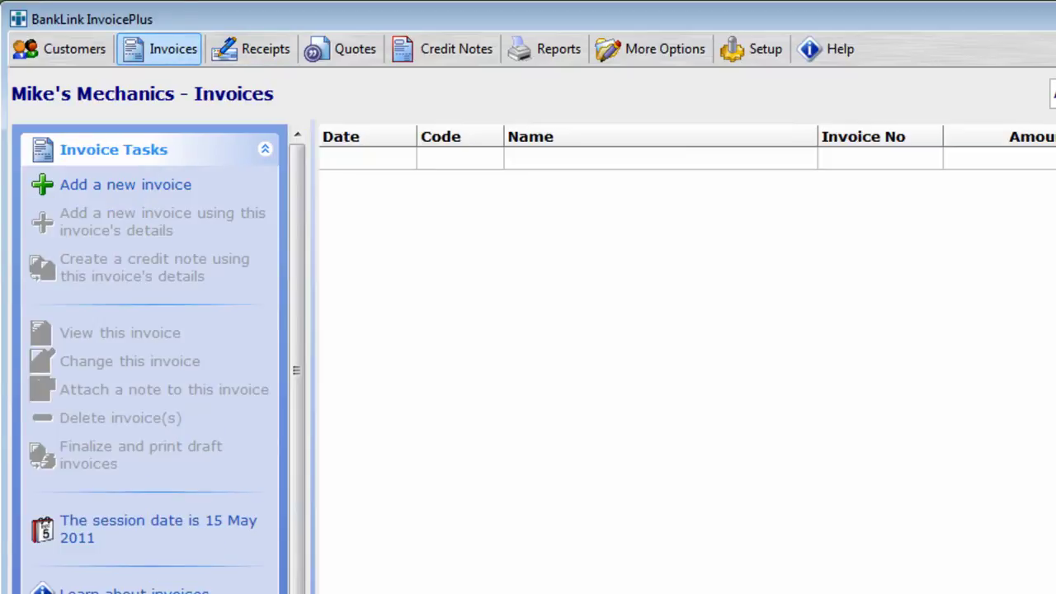
{"action": "left_click", "coordinate": [125, 185]}
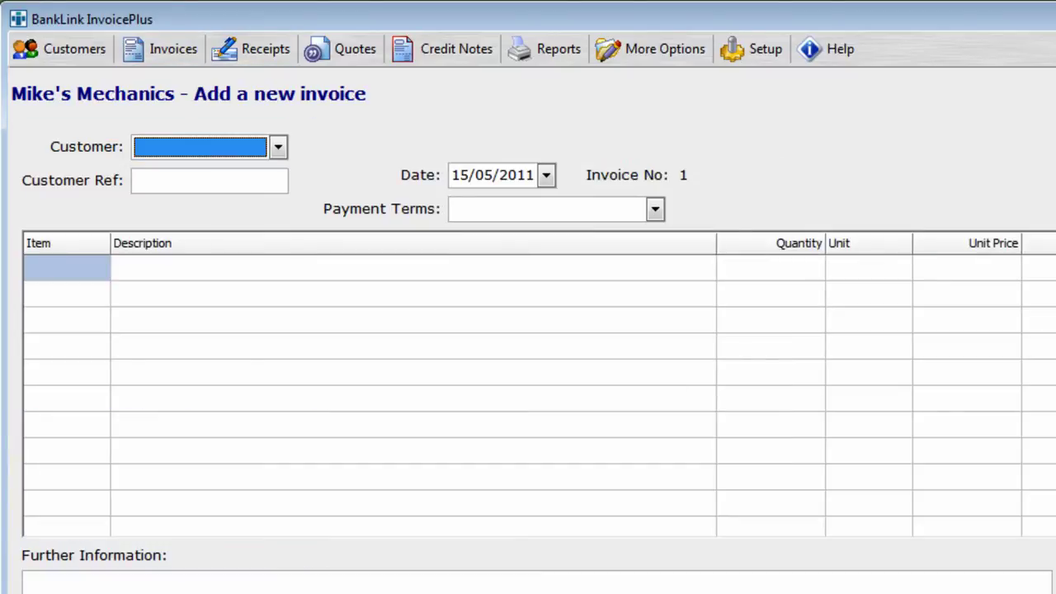
{"action": "key", "text": "alt+Down"}
{"action": "key", "text": "Down"}
{"action": "key", "text": "Return"}
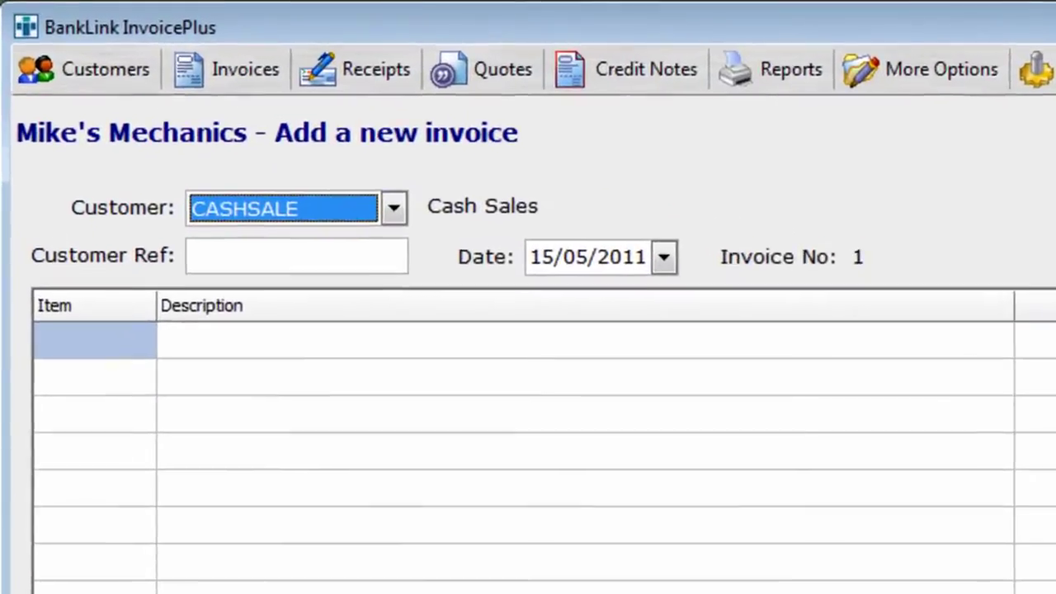
Add the SERVICE item to the first line of the cash sale invoice and save the invoice with printing enabled.
{"action": "key", "text": "Tab"}
{"action": "key", "text": "alt+Down"}
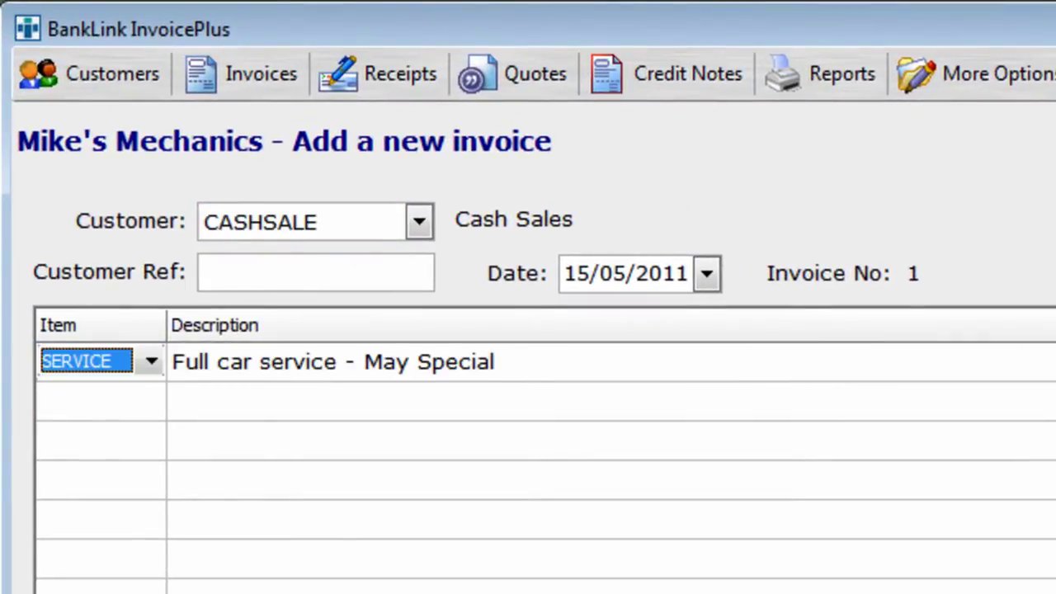
{"action": "key", "text": "Tab"}
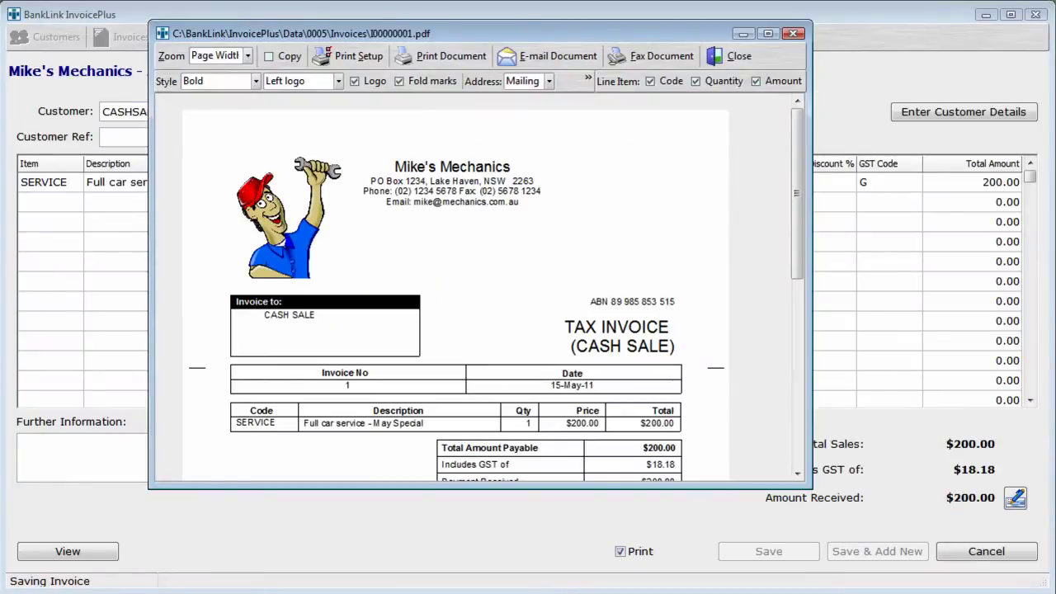
Review the printed invoice preview down to the end of the page and return to its header.
{"action": "scroll", "coordinate": [478, 288], "scroll_direction": "down", "scroll_amount": 5}
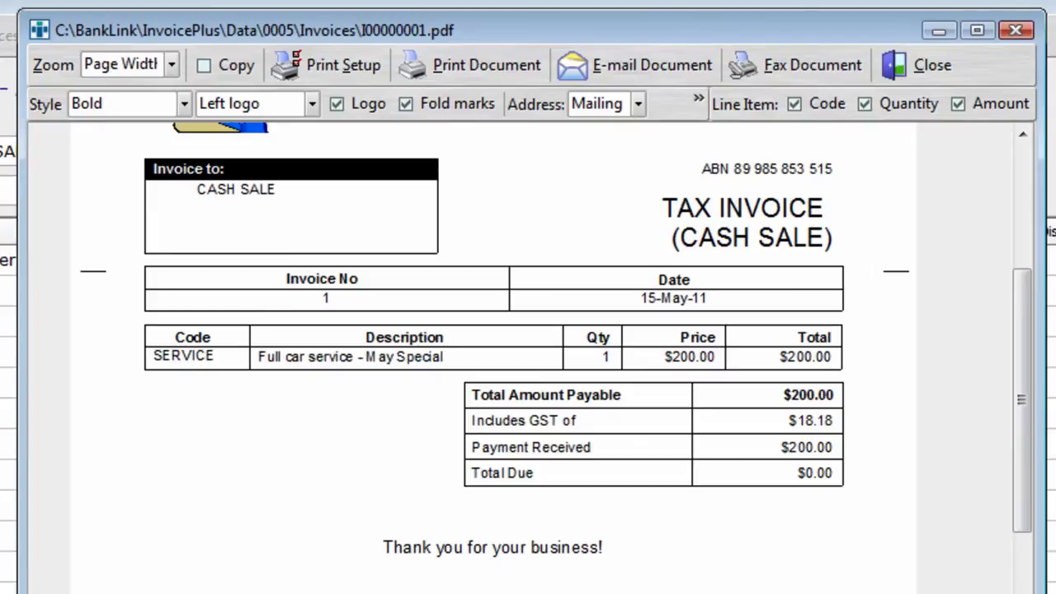
{"action": "scroll", "coordinate": [495, 355], "scroll_direction": "down", "scroll_amount": 5}
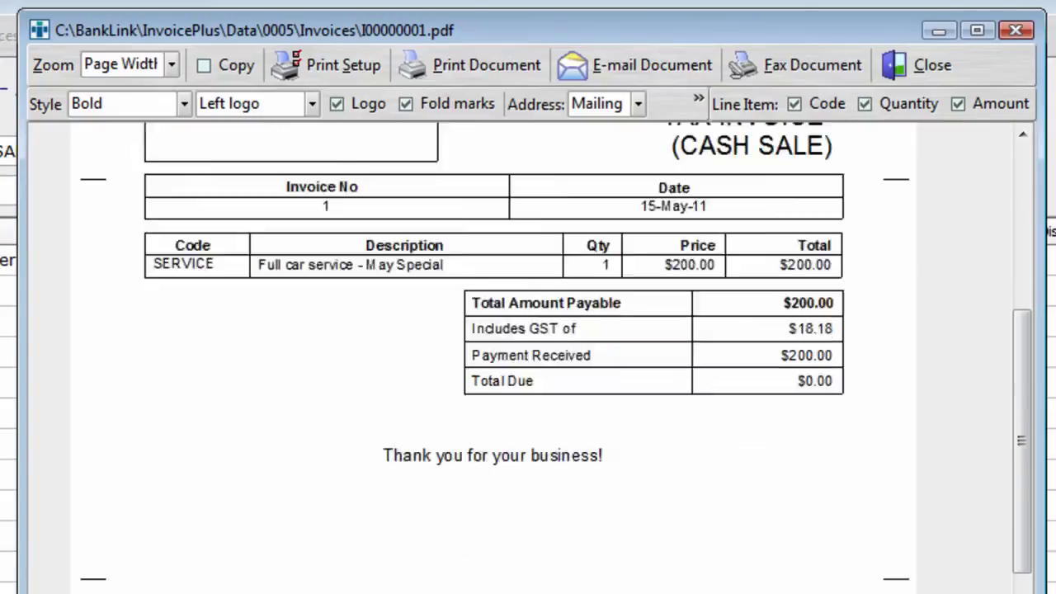
{"action": "scroll", "coordinate": [495, 355], "scroll_direction": "up", "scroll_amount": 9}
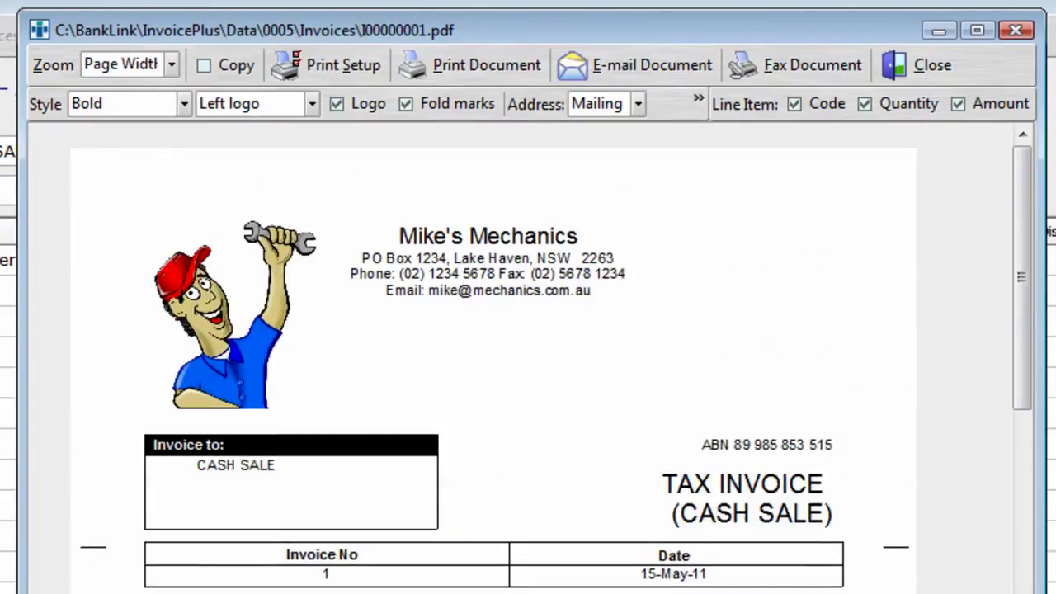